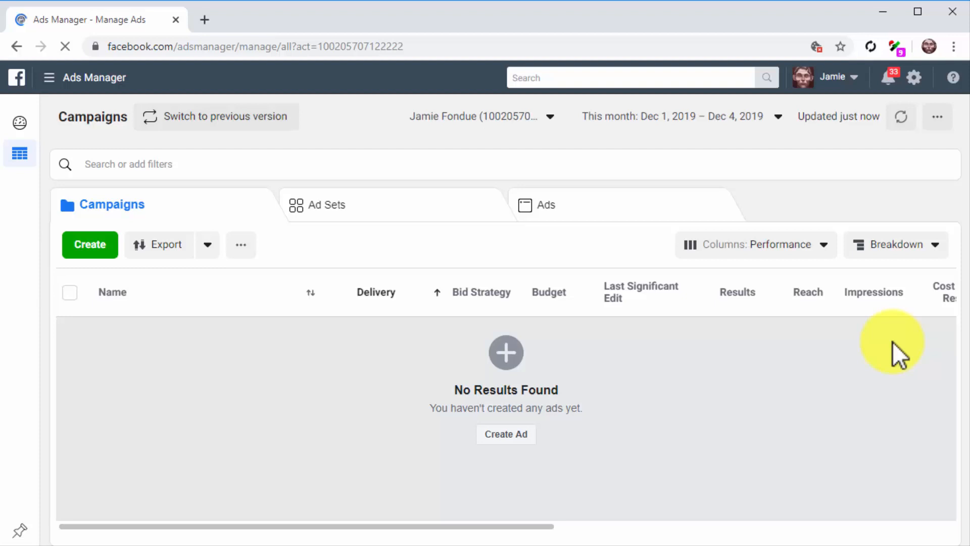
- Start a new ad with the Video views objective and name the campaign "New Video Marketing Campaign"
click(528, 438)
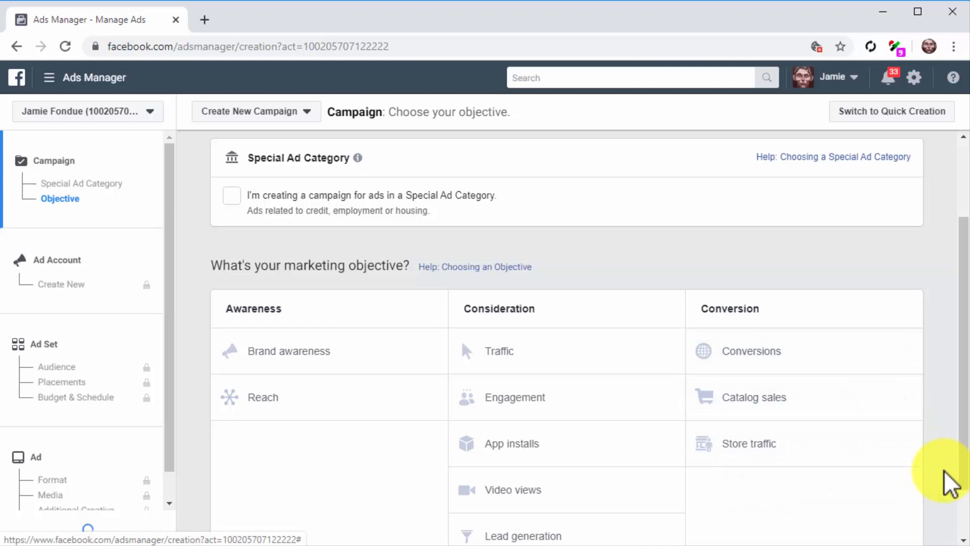
scroll(950, 482, down, 1)
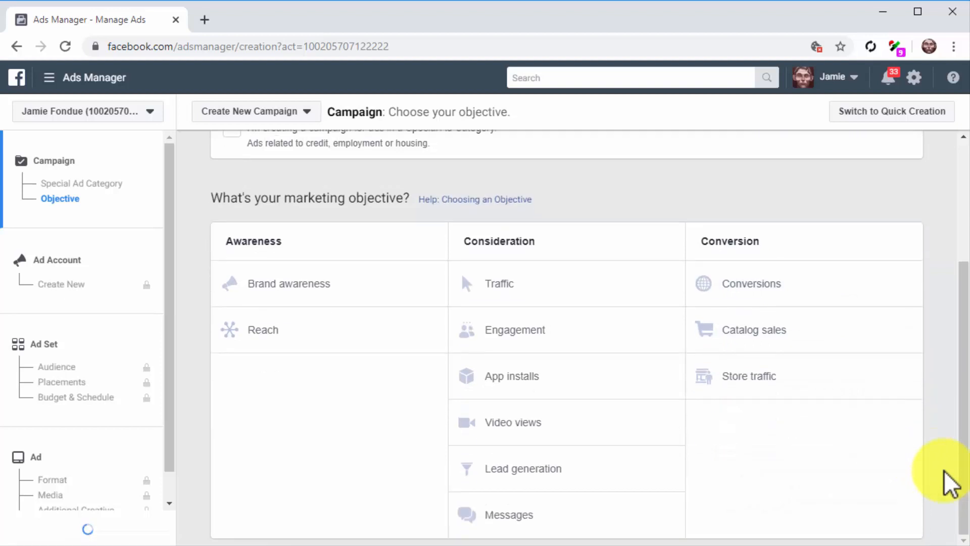
click(619, 426)
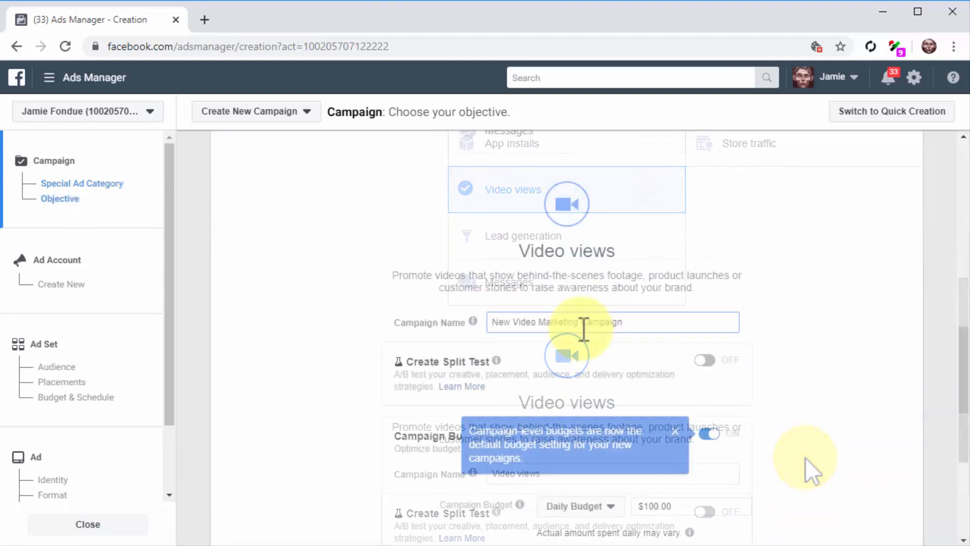
click(675, 431)
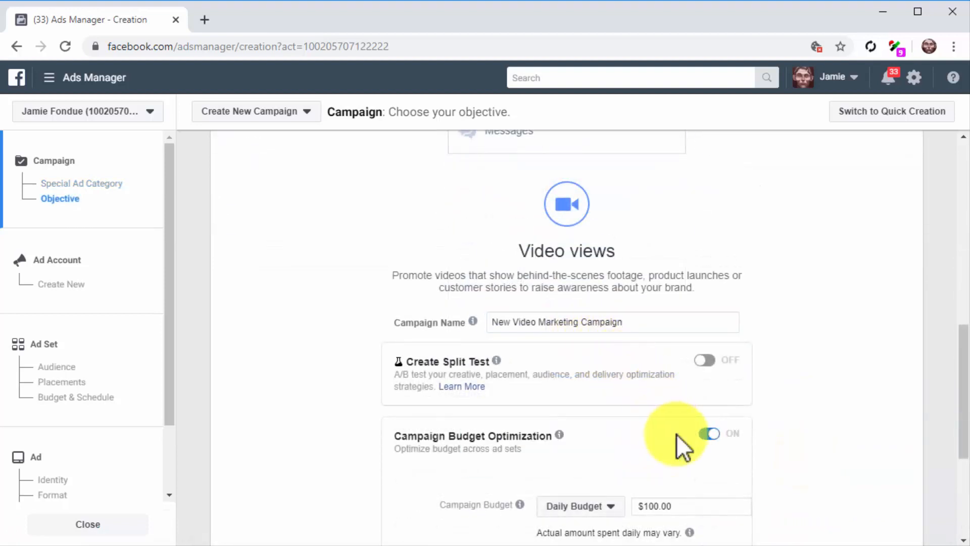
- Keep the campaign budget type as Daily Budget and set the amount to $25.00
scroll(762, 465, down, 3)
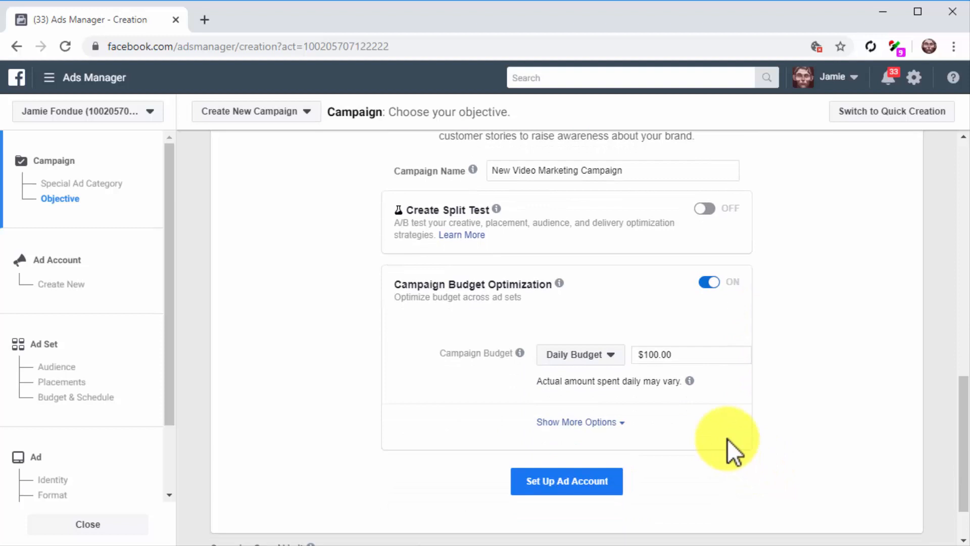
click(610, 358)
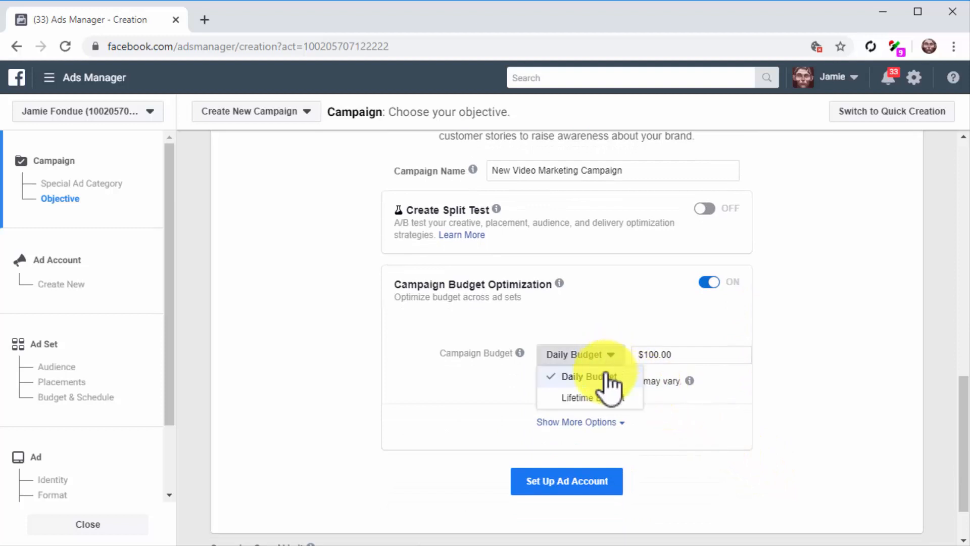
click(602, 378)
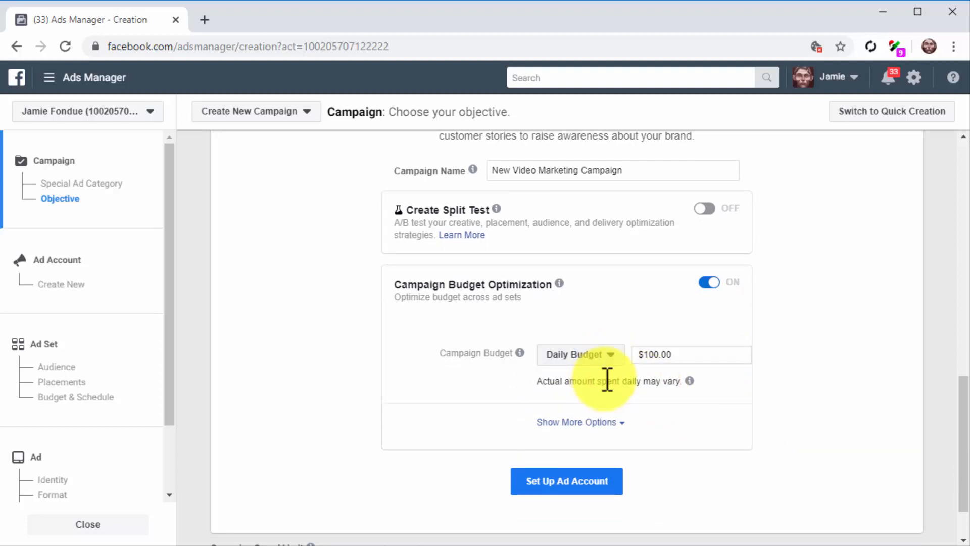
click(658, 356)
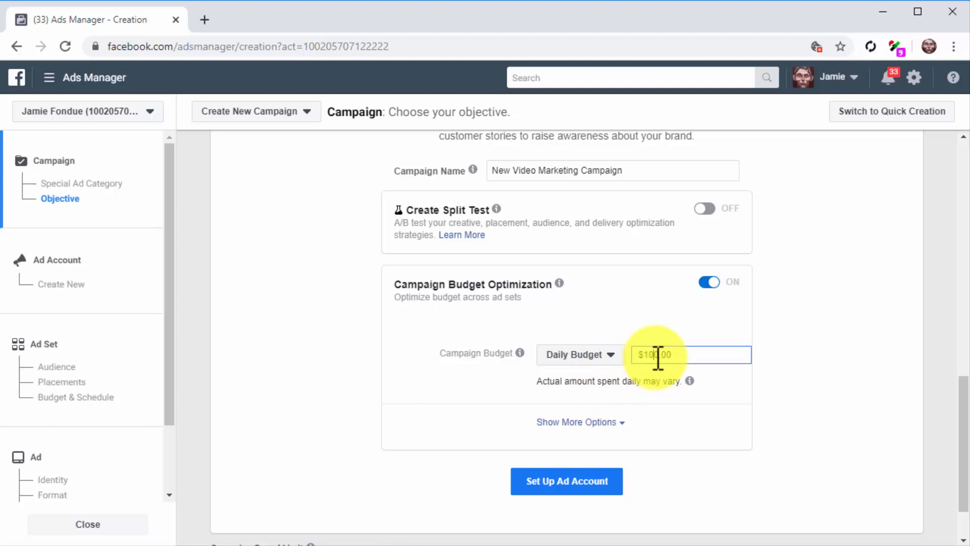
key(BackSpace)
key(BackSpace)
text(25)
click(709, 464)
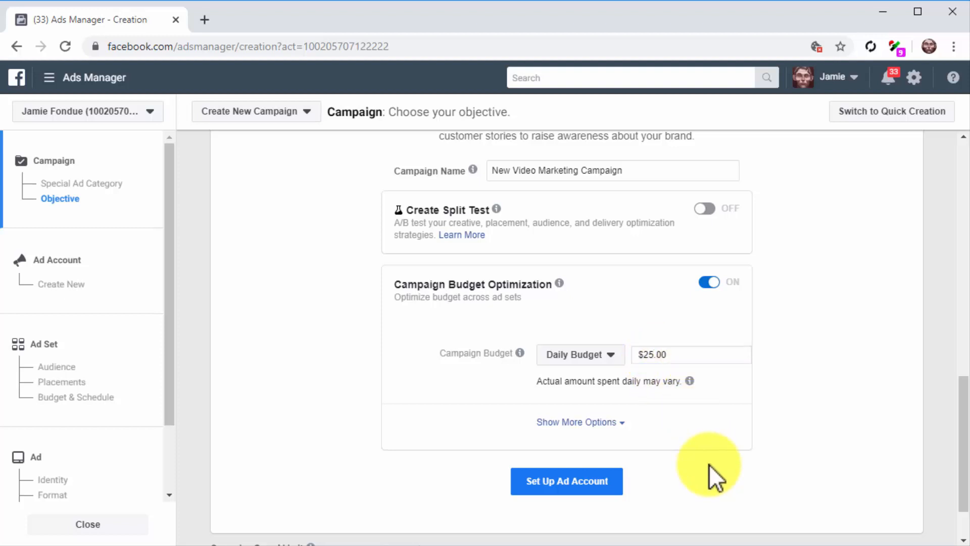
- Set up the ad account with United States as country and US Dollars as currency, and continue to the ad set
click(581, 481)
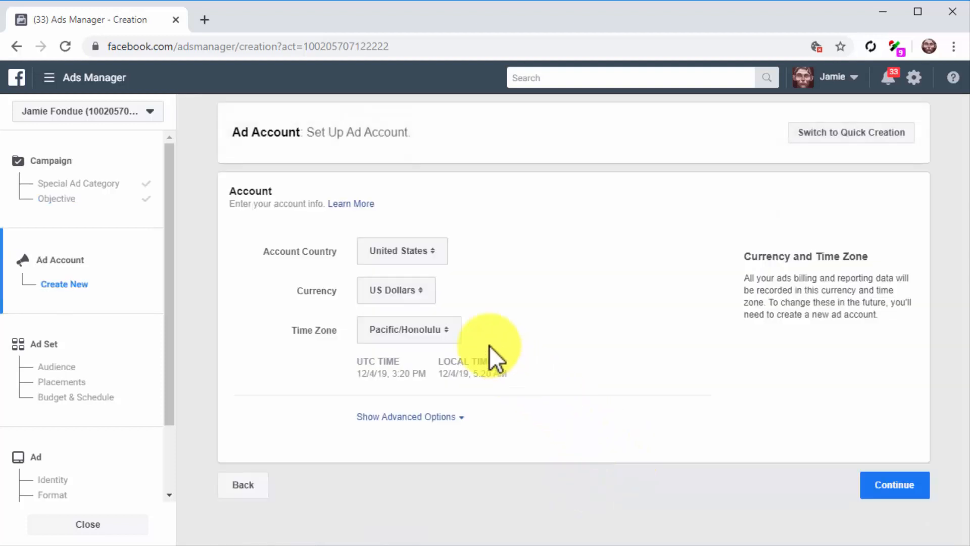
click(419, 264)
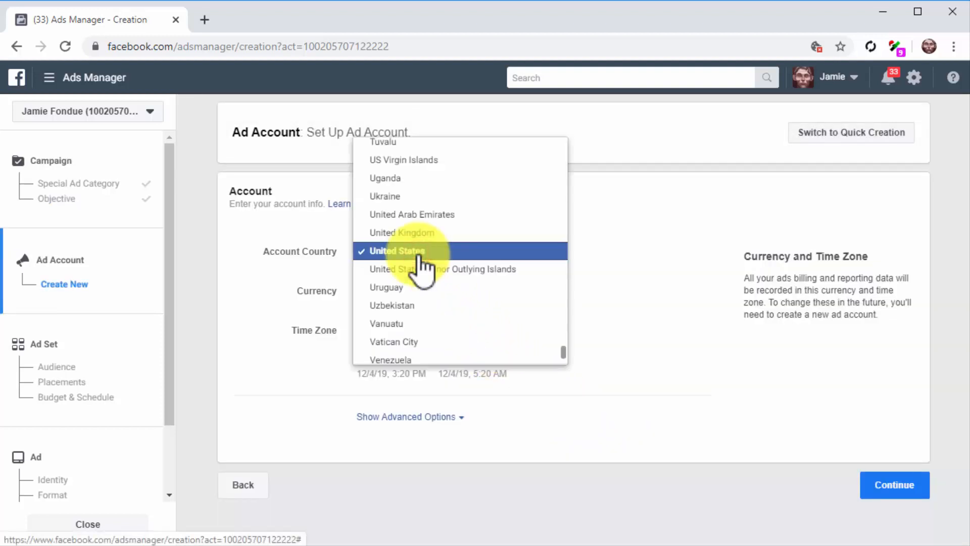
click(420, 255)
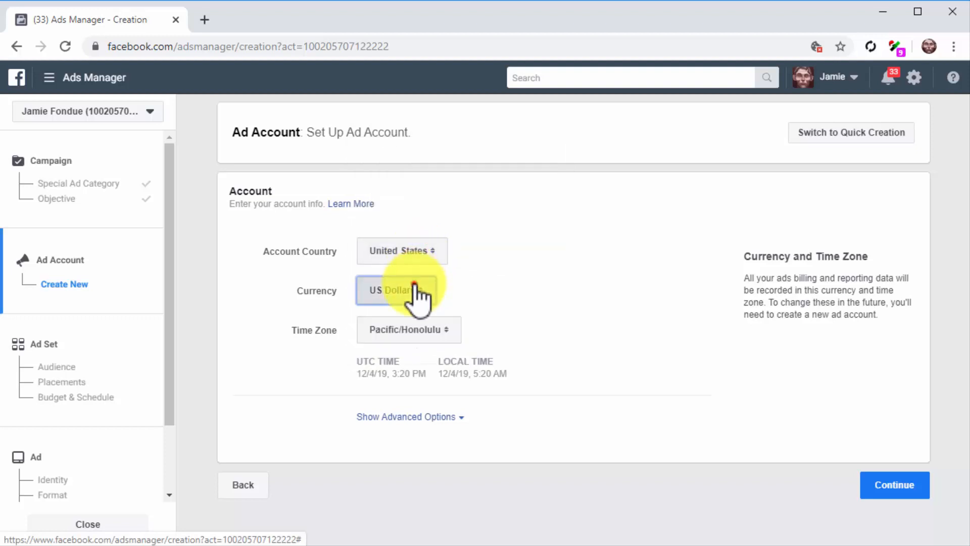
click(418, 291)
click(416, 291)
click(919, 483)
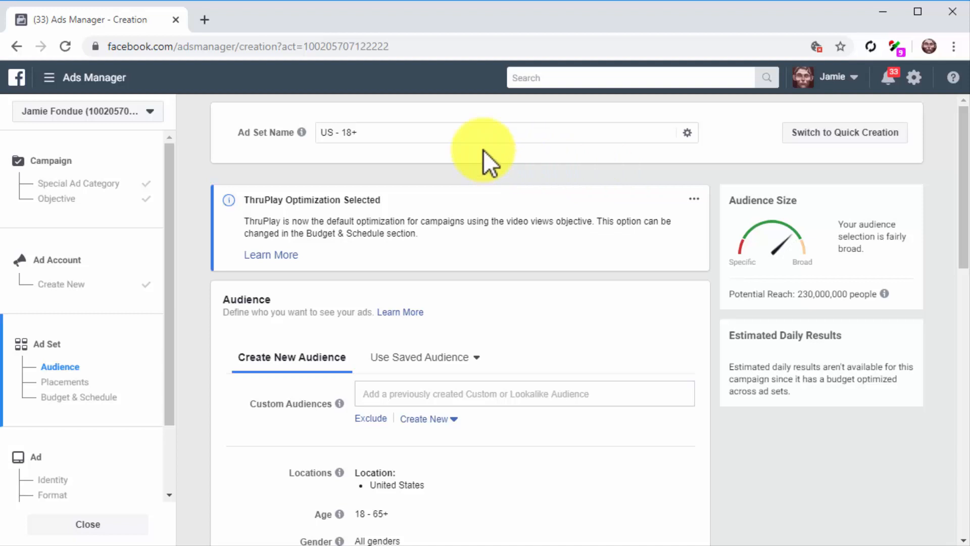
- Name the ad set "New Ad Set - Video" and add the country Canada to the audience locations
click(376, 134)
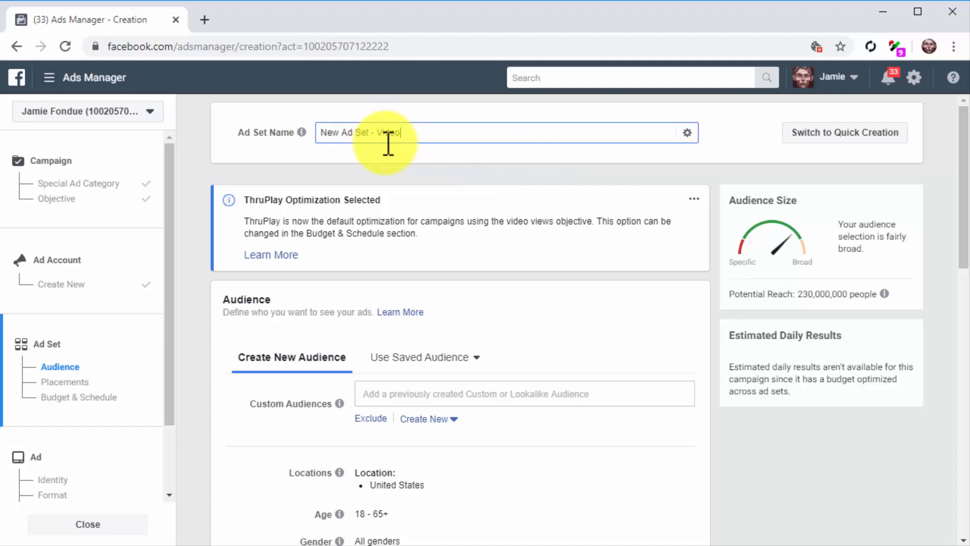
scroll(660, 322, down, 2)
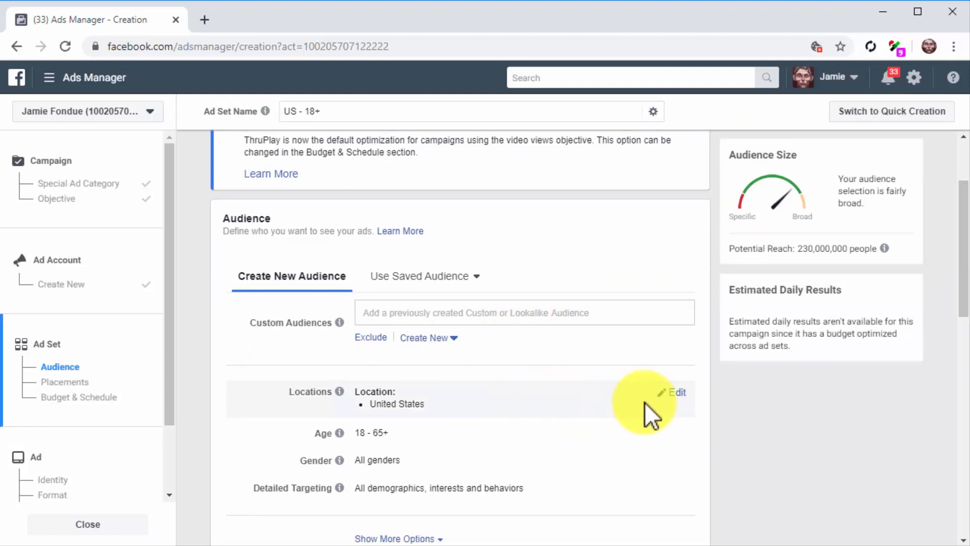
click(668, 394)
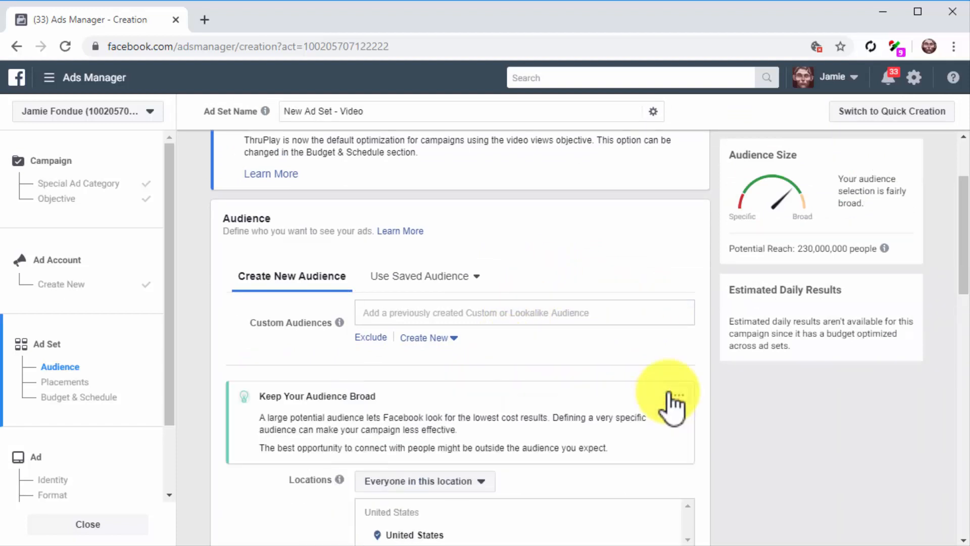
scroll(668, 394, down, 5)
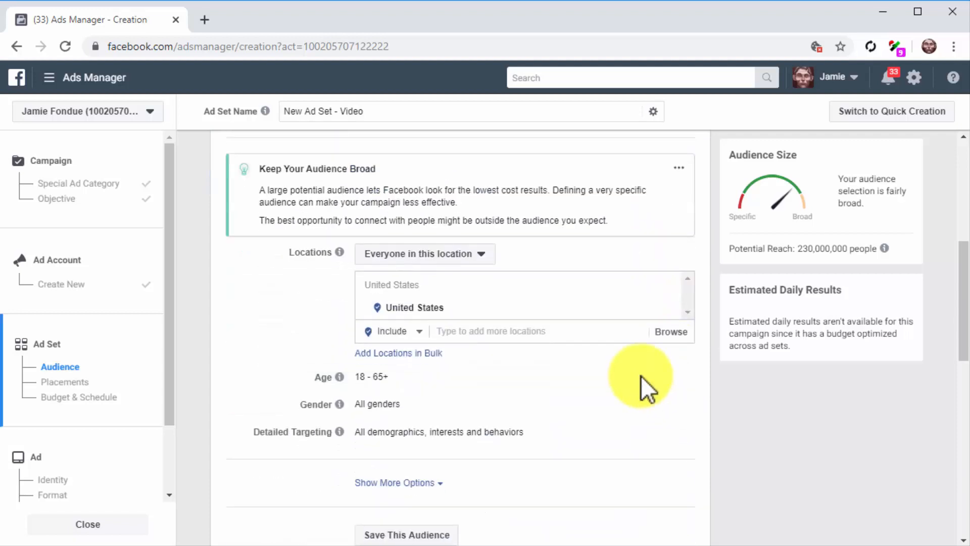
click(555, 336)
text(canada)
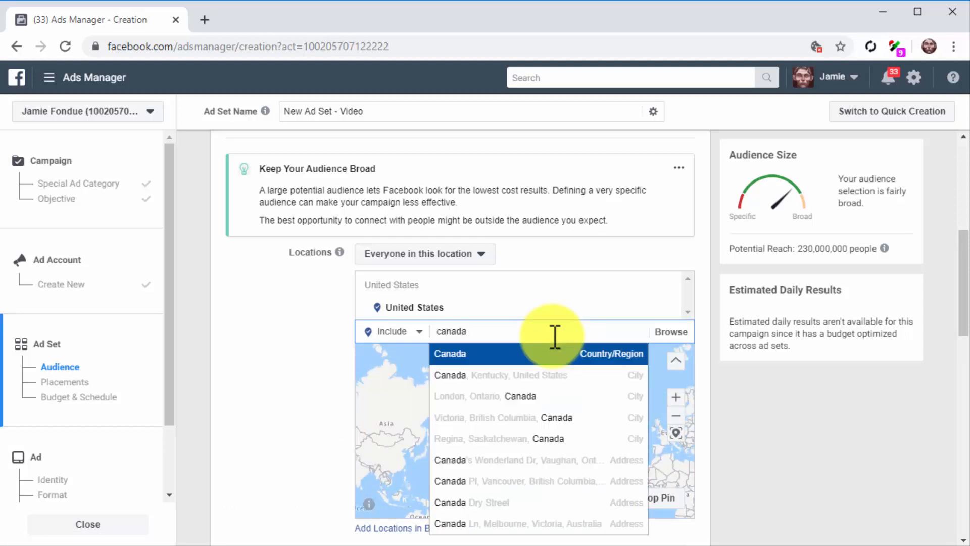
click(555, 360)
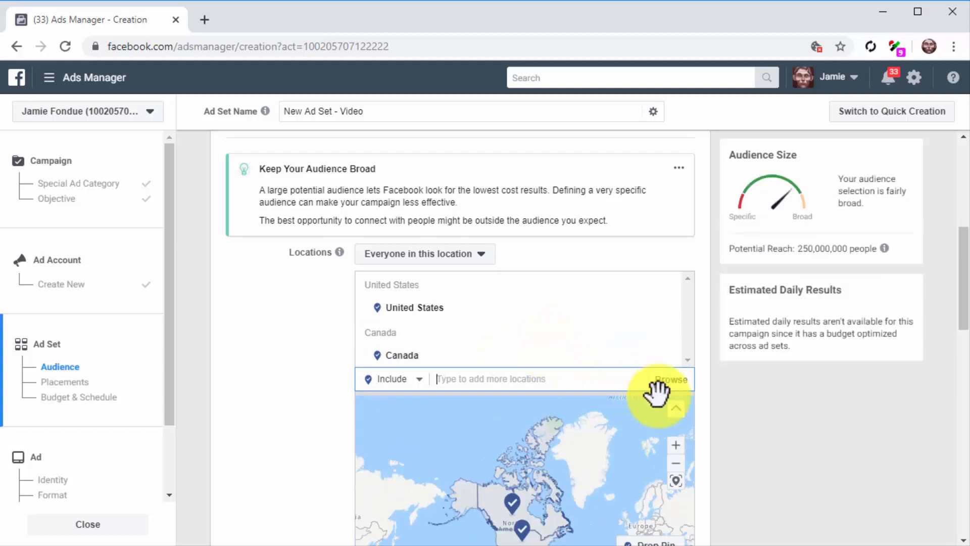
- Set the audience age range to 24 - 55
scroll(702, 421, down, 3)
scroll(702, 420, down, 2)
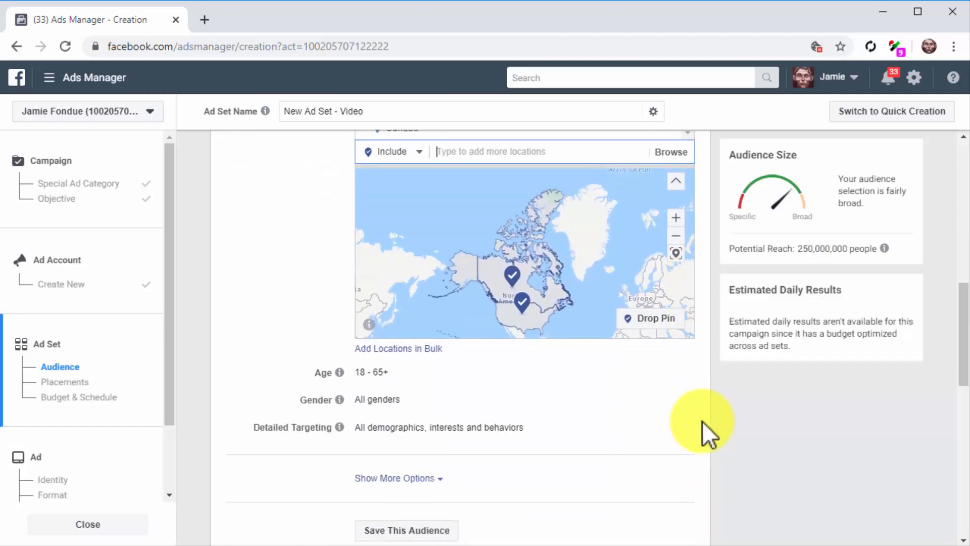
mouse_move(633, 383)
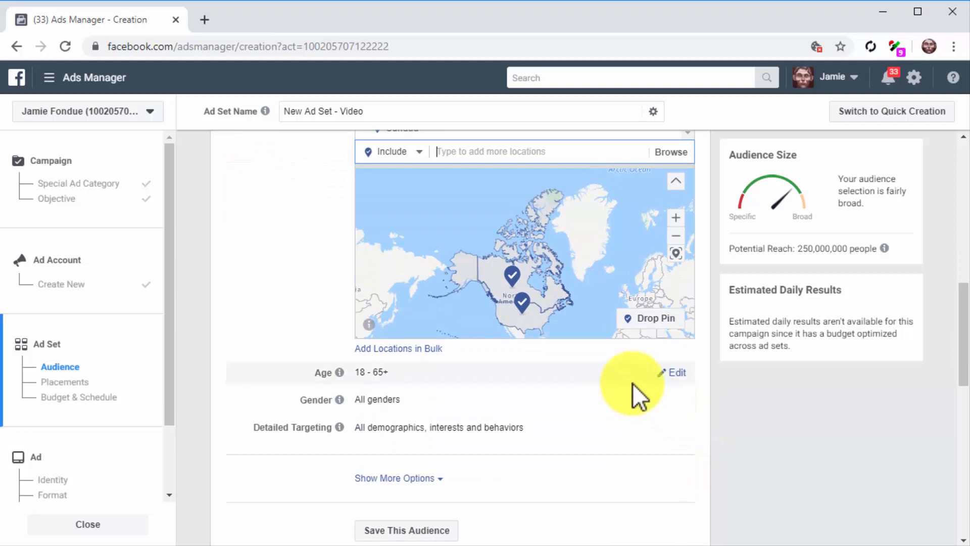
click(665, 374)
click(382, 375)
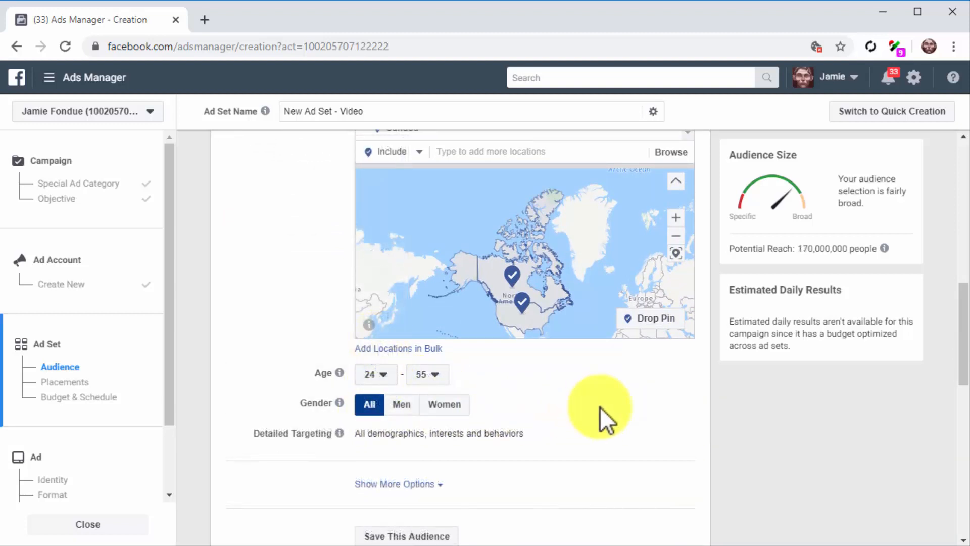
- Add the Health care interest to the audience's detailed targeting
click(677, 433)
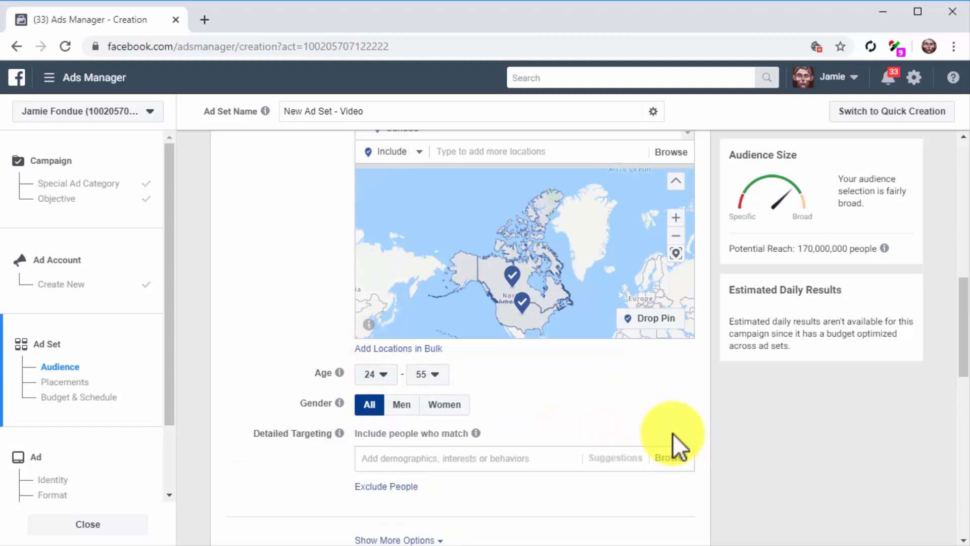
scroll(526, 483, down, 1)
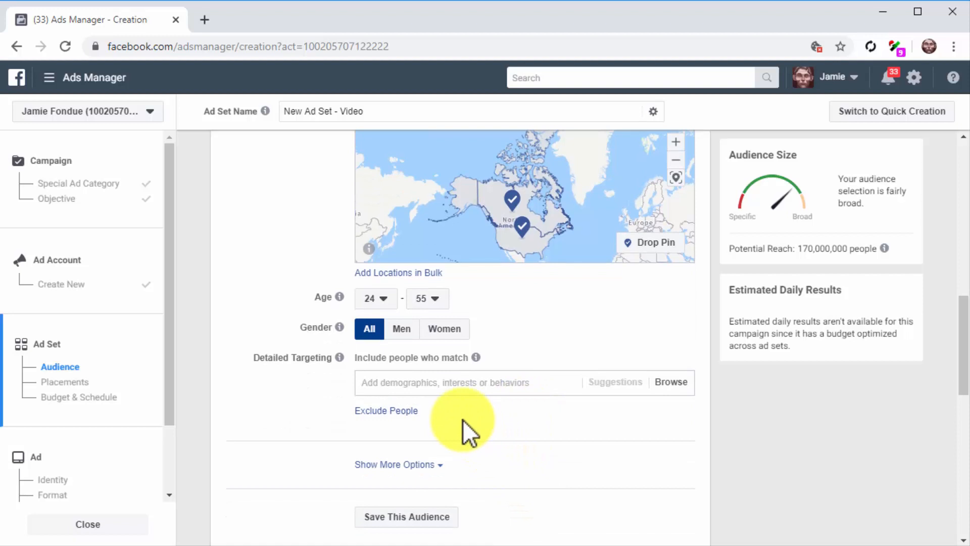
click(487, 384)
text(health)
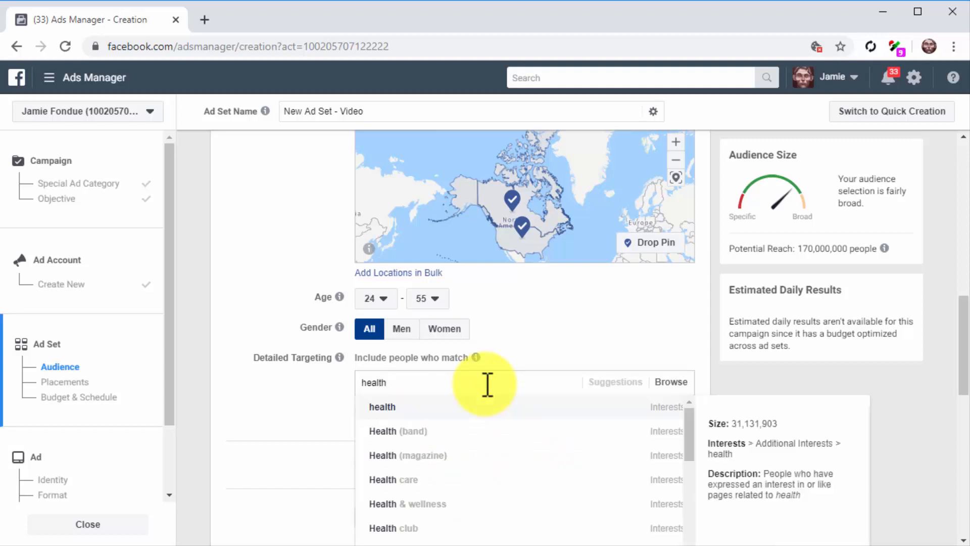
click(424, 480)
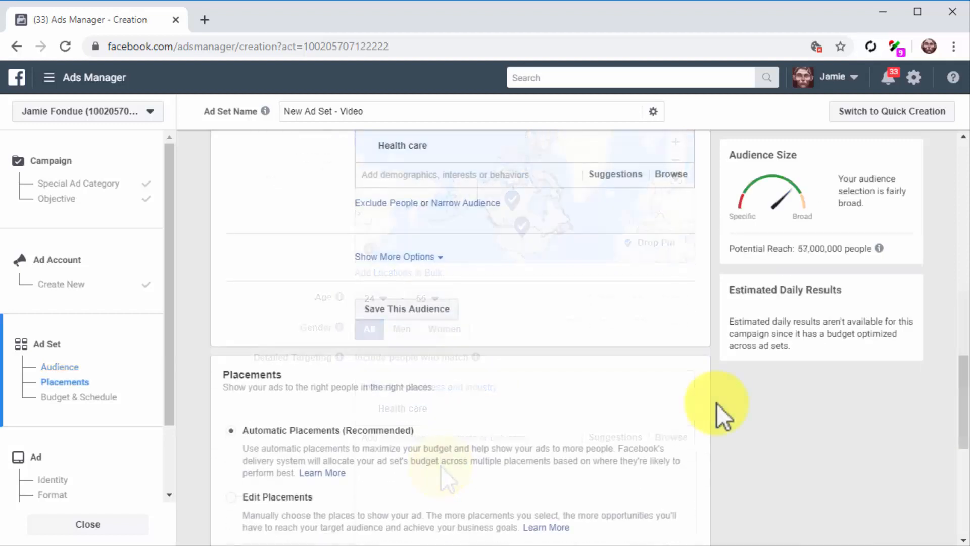
- Review the manual placement options for the ad set and return to Automatic Placements
scroll(717, 402, down, 3)
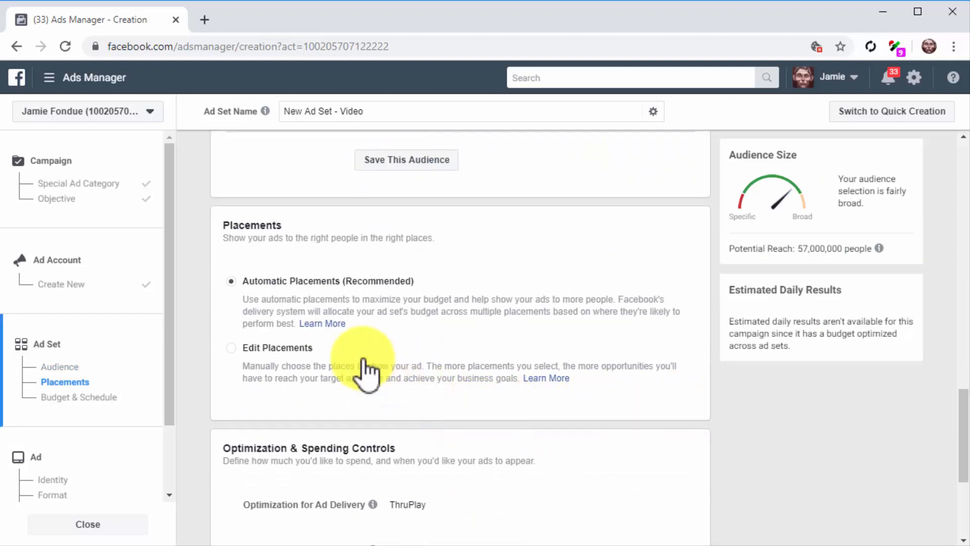
click(232, 282)
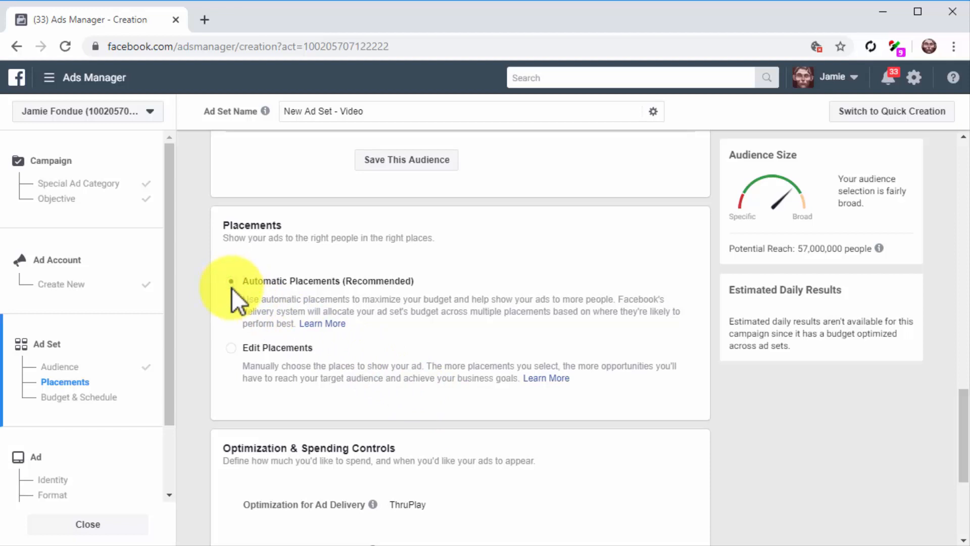
click(232, 348)
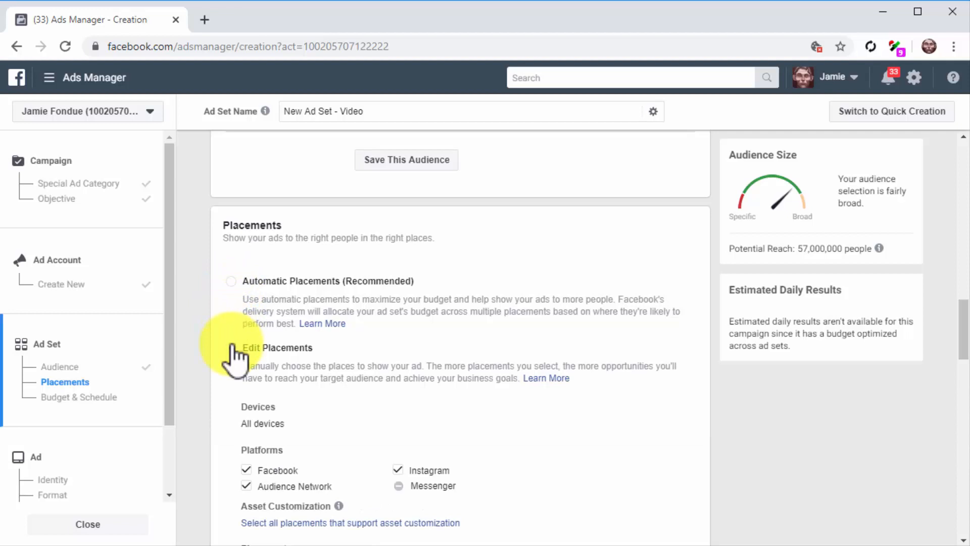
scroll(492, 453, down, 2)
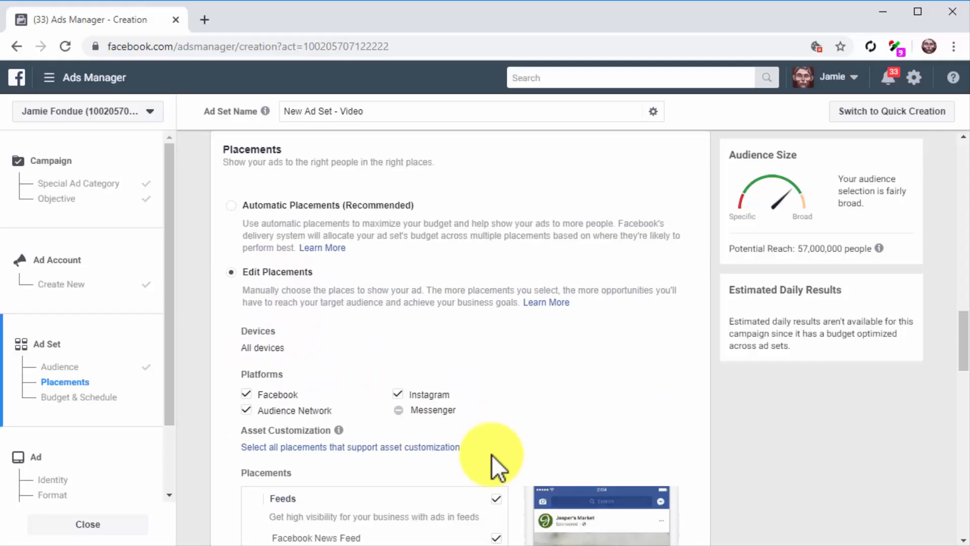
click(231, 209)
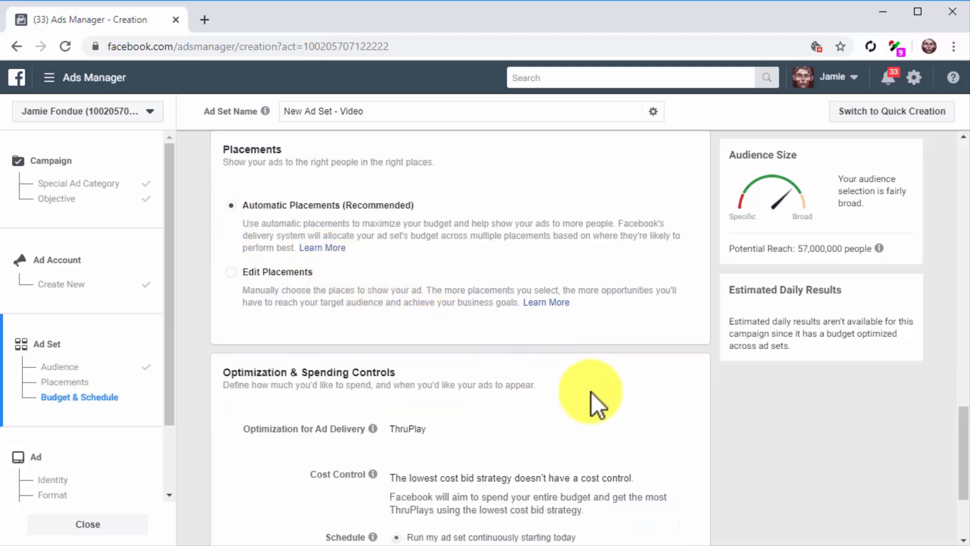
- Continue from the ad set to the ad setup and name the ad "DCME Video Campaign"
scroll(639, 414, down, 3)
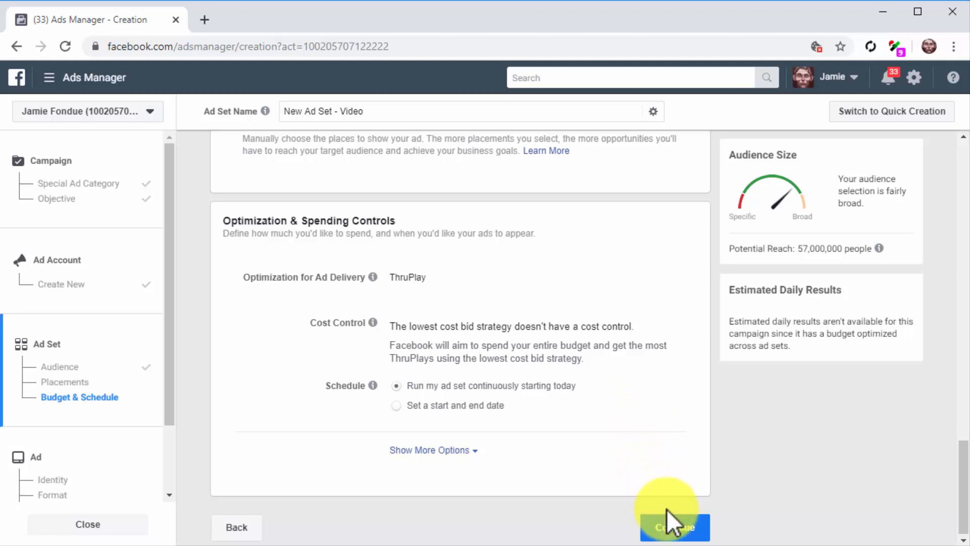
click(672, 527)
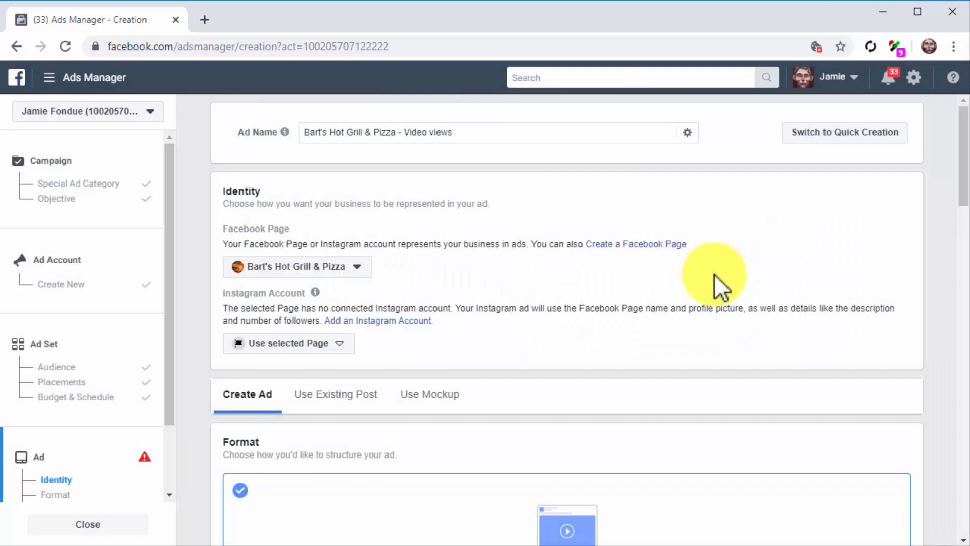
click(478, 137)
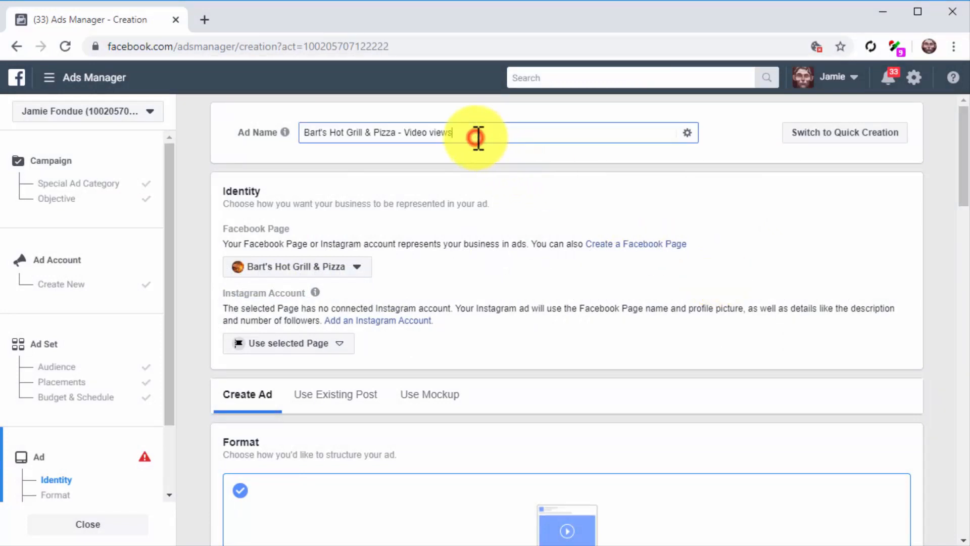
key(ctrl+a)
text(DCME Video Campaign)
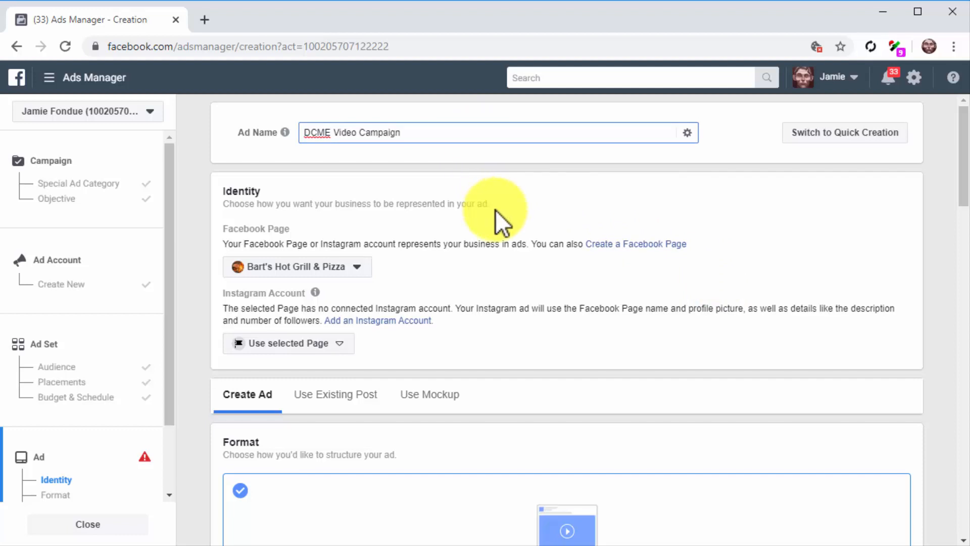
- Set the ad's Facebook Page to Diabetes Care ME from the Diabetes Care Made Easy business
click(356, 268)
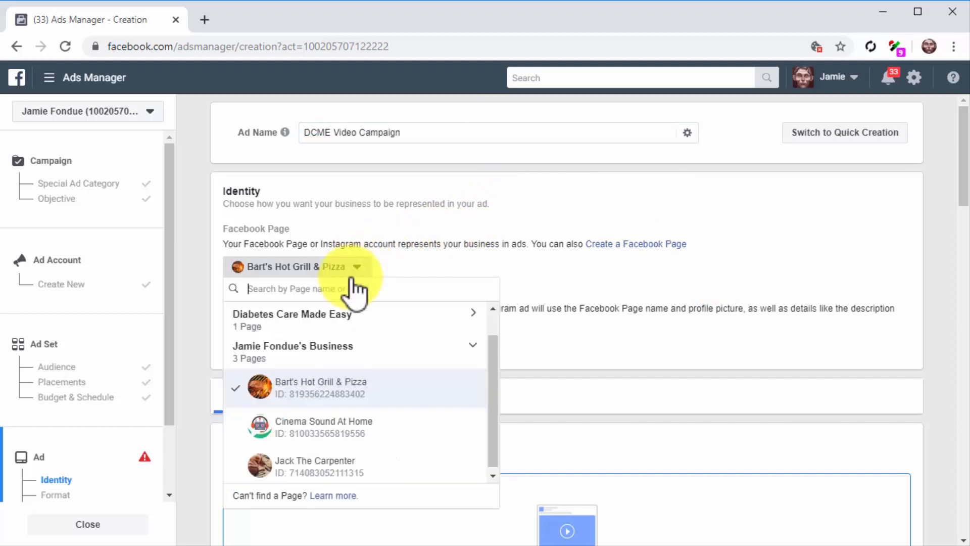
click(340, 326)
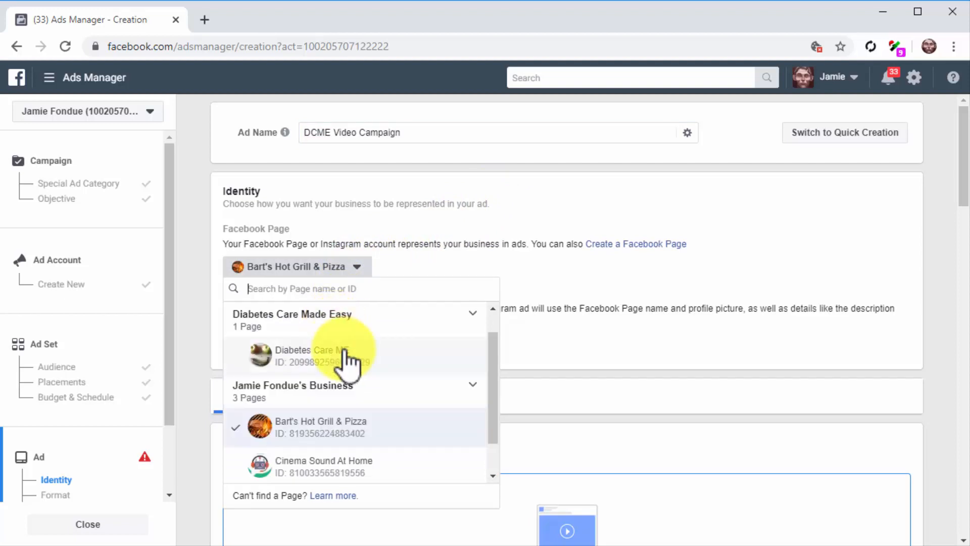
click(345, 352)
- Add Store Video.mp4 from the account's video assets as the ad's media
scroll(444, 289, down, 2)
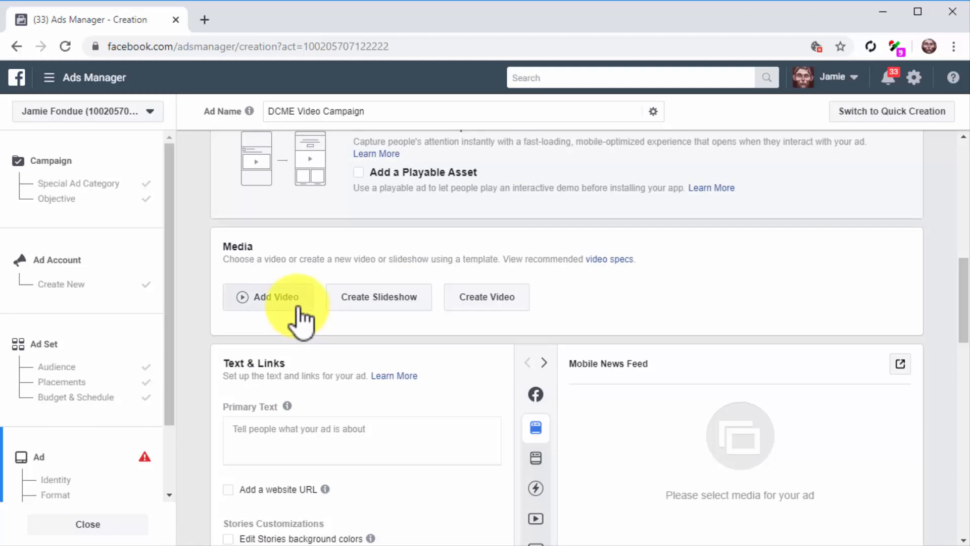
click(299, 310)
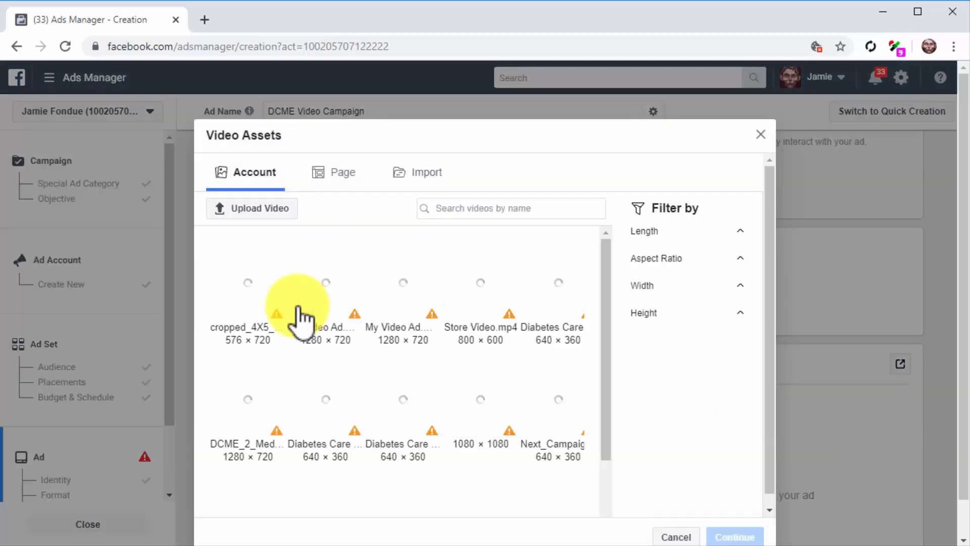
click(472, 300)
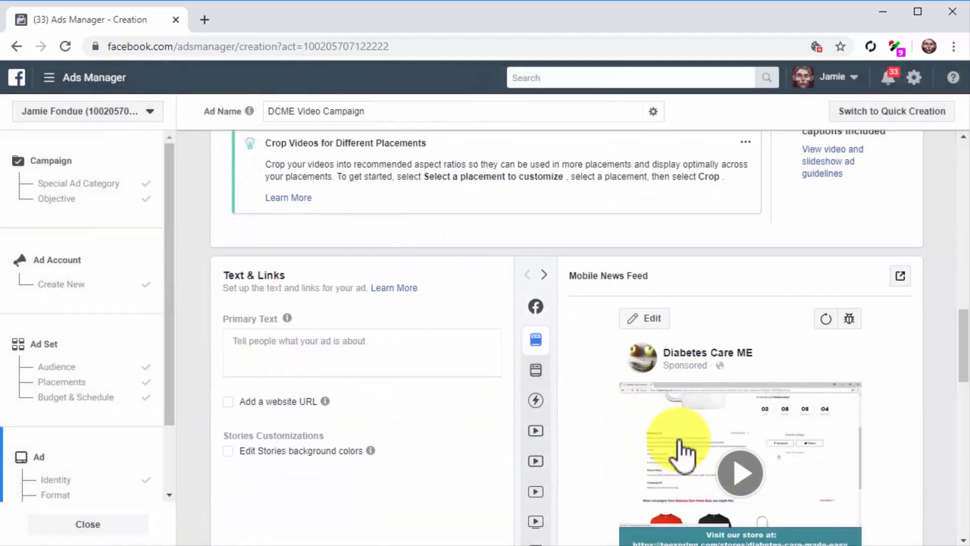
- Enter "Be Health-Aware This Season" as the ad's primary text
scroll(678, 454, down, 1)
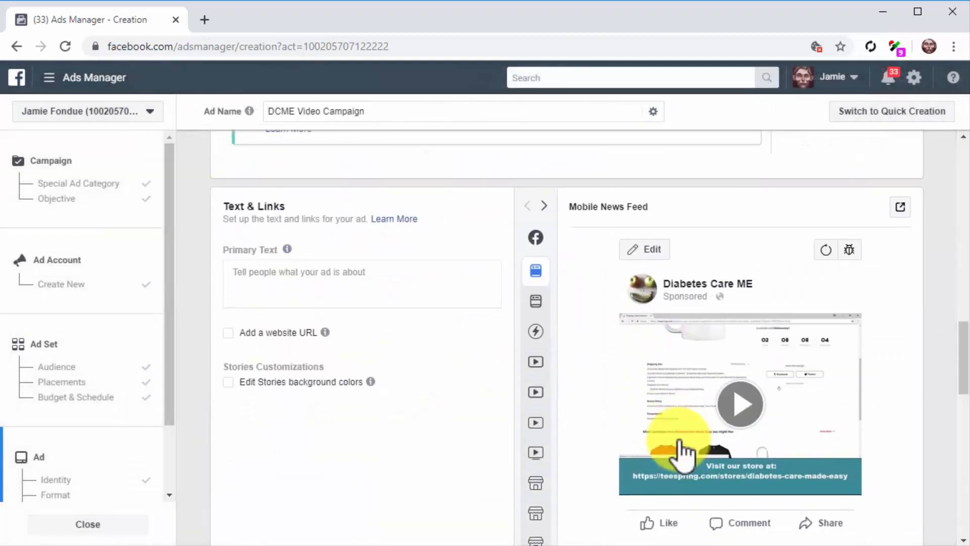
click(399, 280)
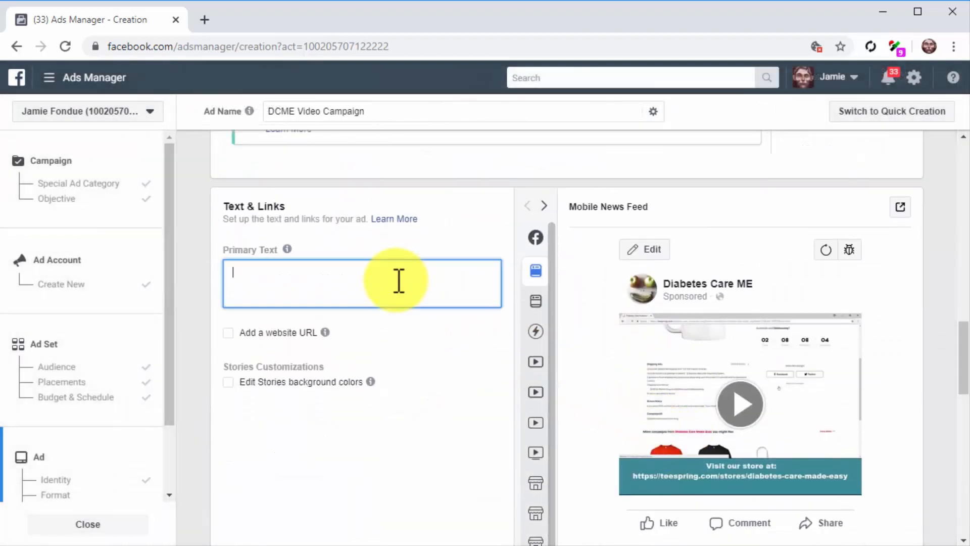
text(Be Health-Aware This Season)
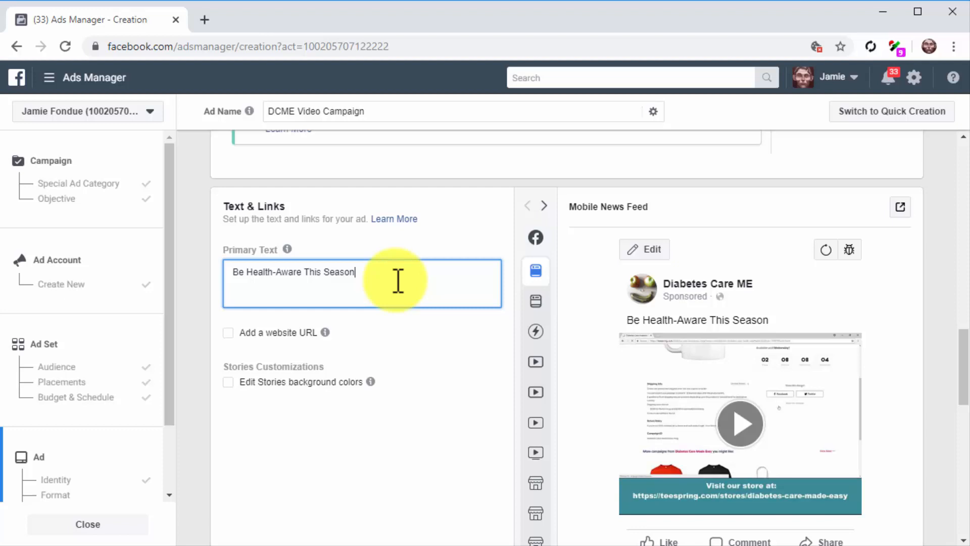
click(254, 335)
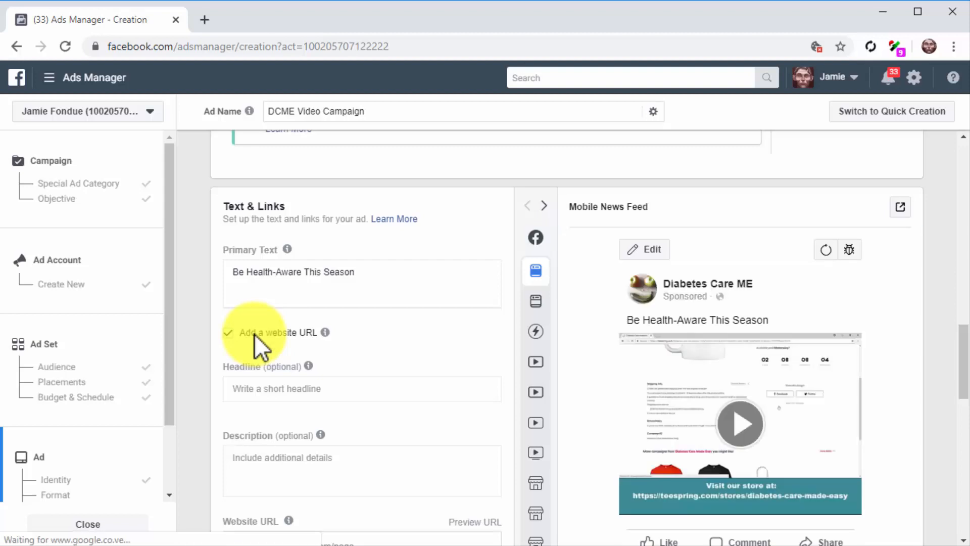
scroll(253, 335, down, 1)
click(325, 466)
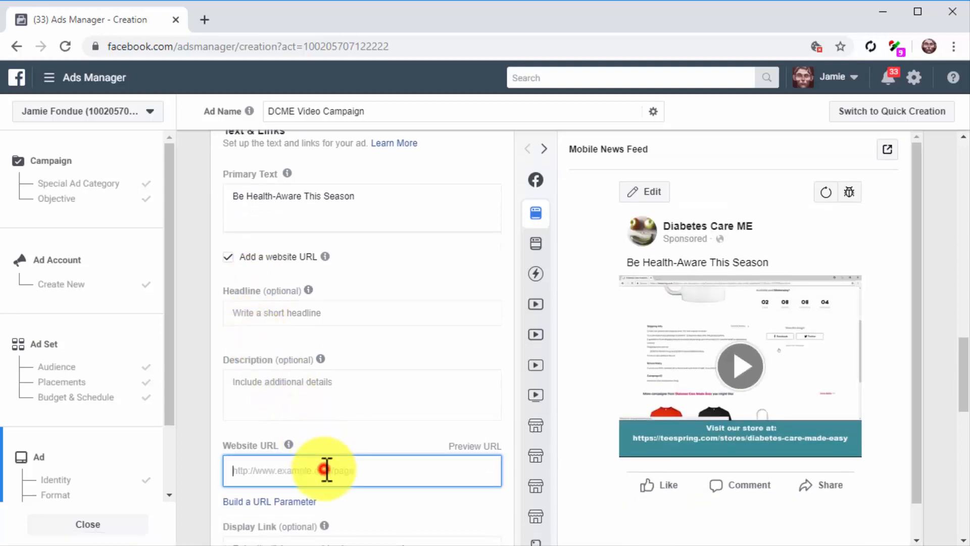
text(http://diabetescaremadeeasy.com)
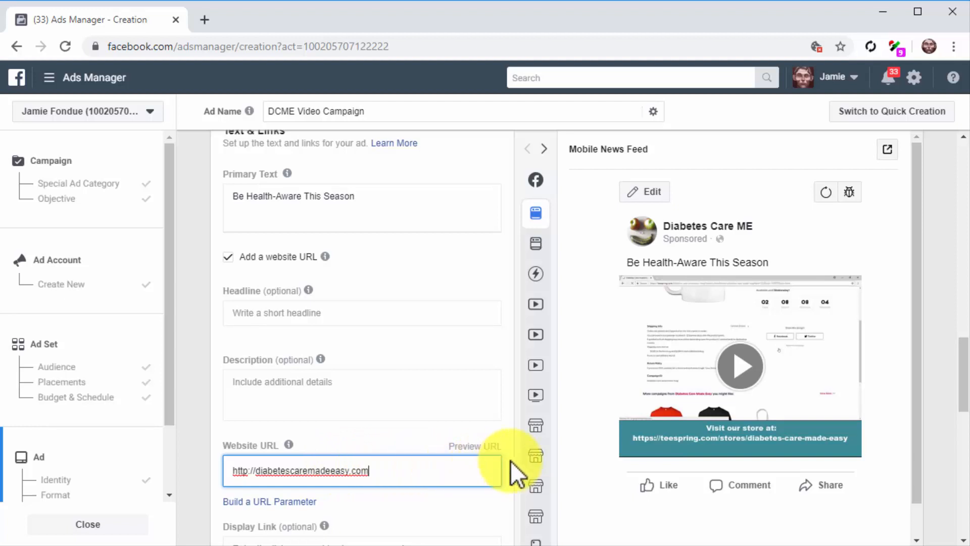
- Set the ad's call to action to Shop Now
scroll(510, 460, down, 2)
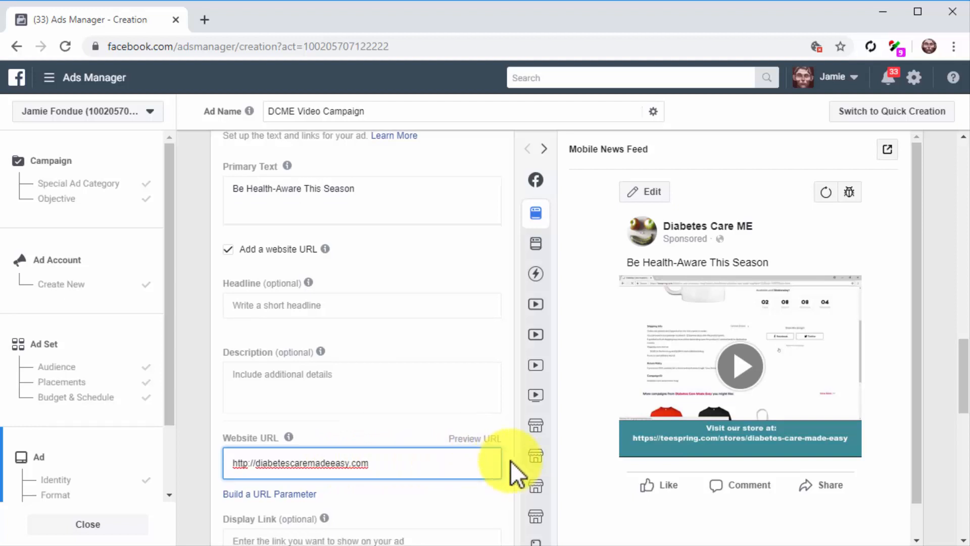
scroll(511, 460, down, 4)
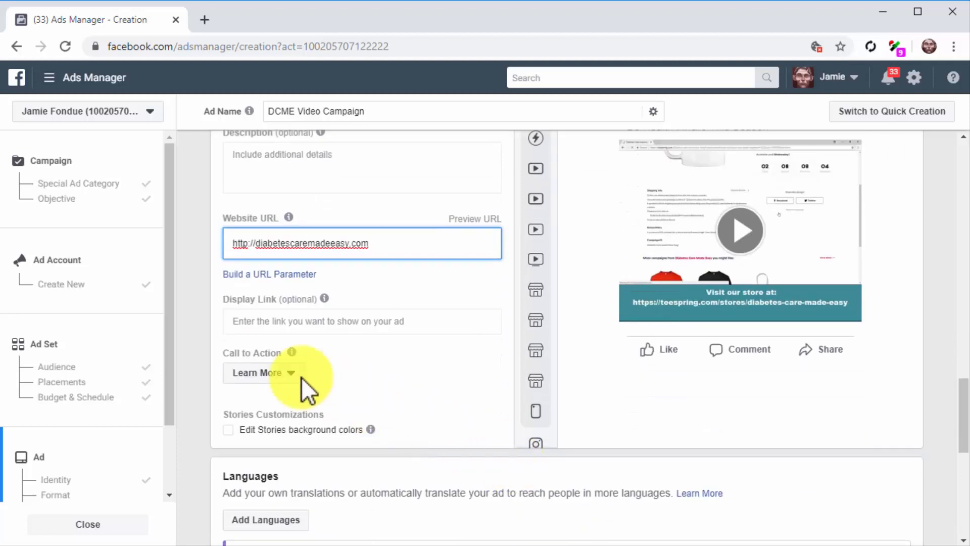
click(277, 372)
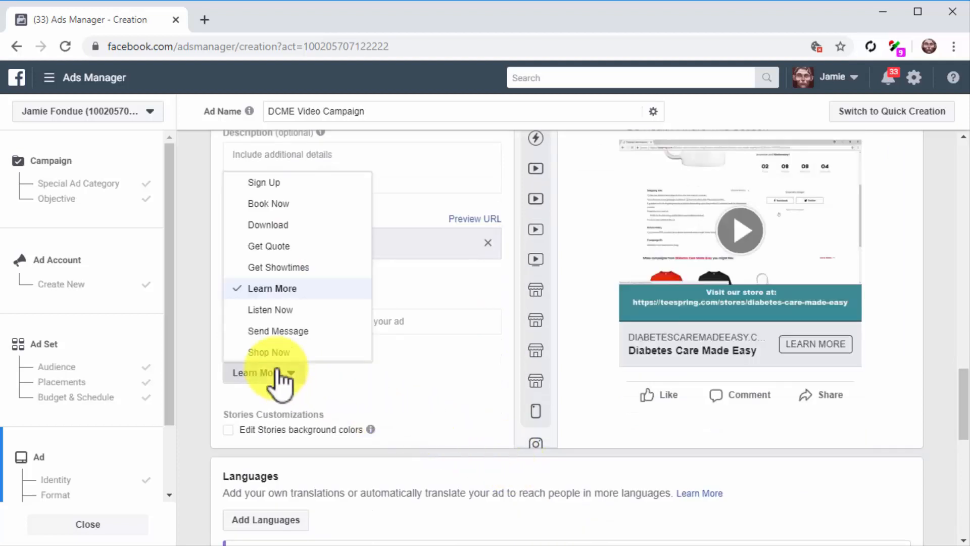
click(304, 352)
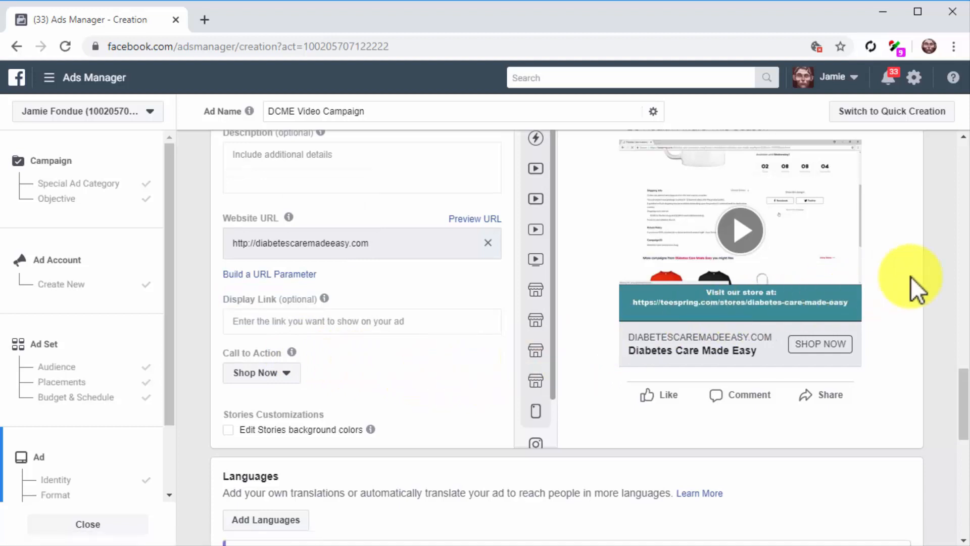
- Check the ad preview and the remaining language and tracking settings, and open the campaign review
scroll(910, 277, up, 1)
scroll(911, 277, down, 5)
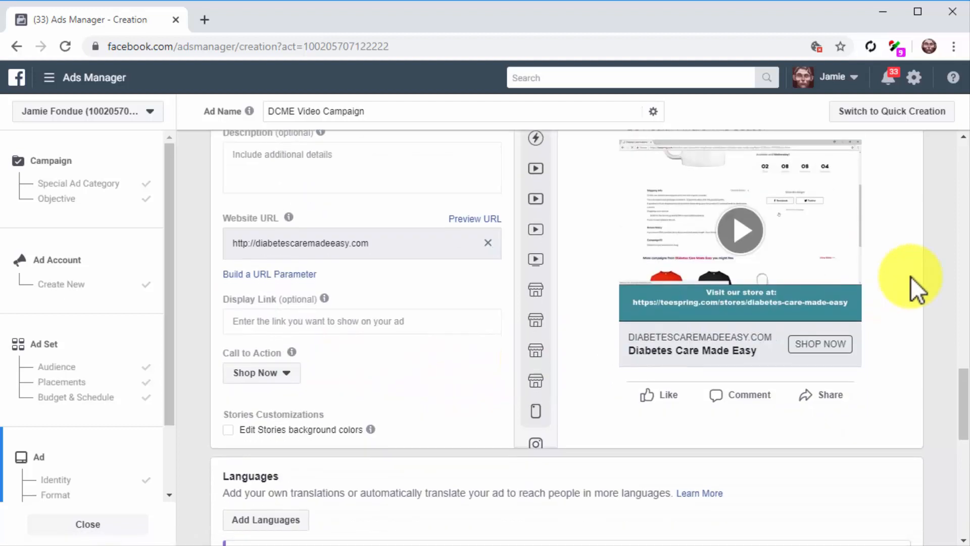
scroll(911, 277, down, 5)
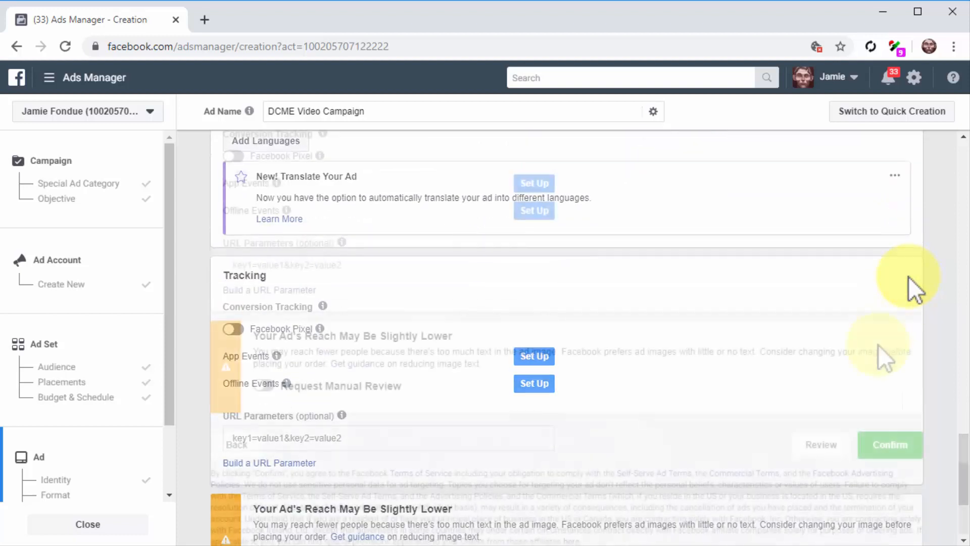
click(839, 444)
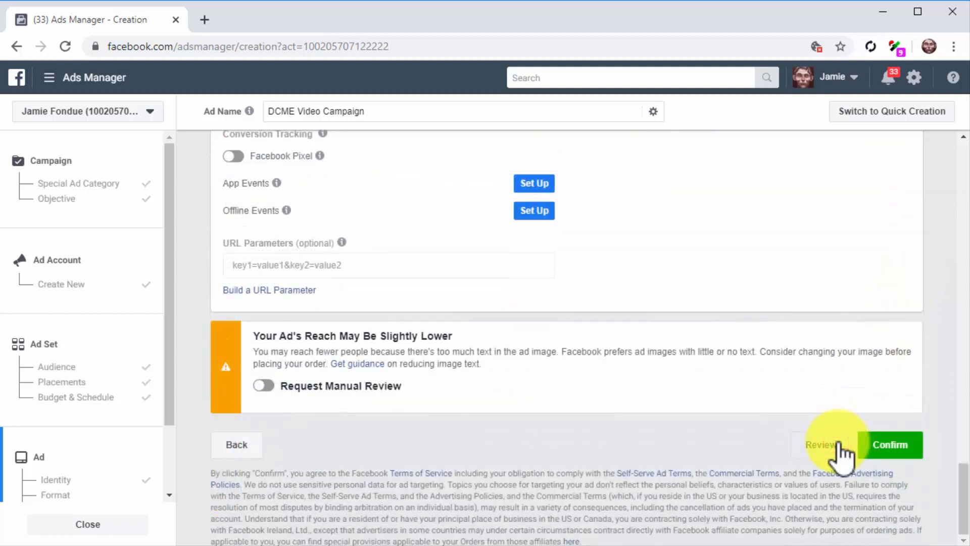